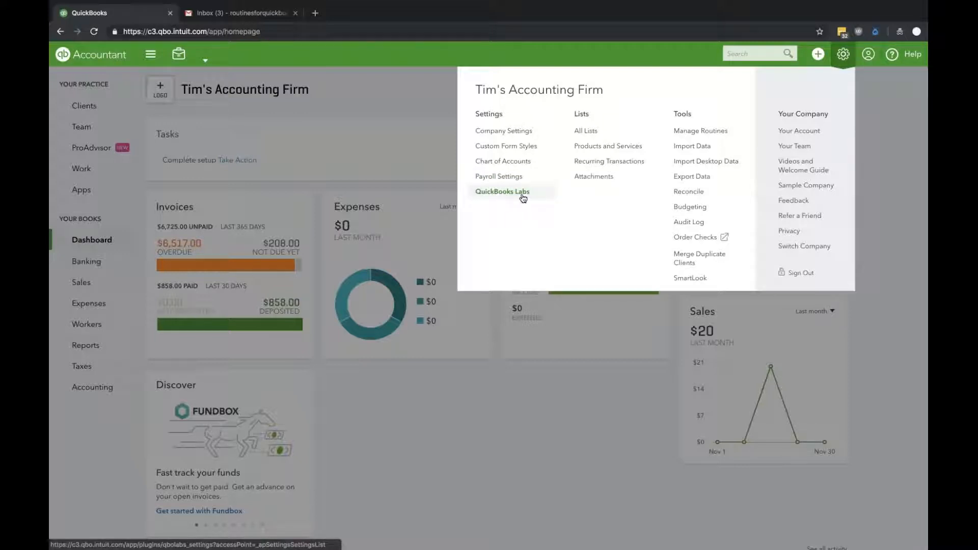
- Check the Routines for QuickBooks switch in QuickBooks Labs and return to the dashboard
click(522, 196)
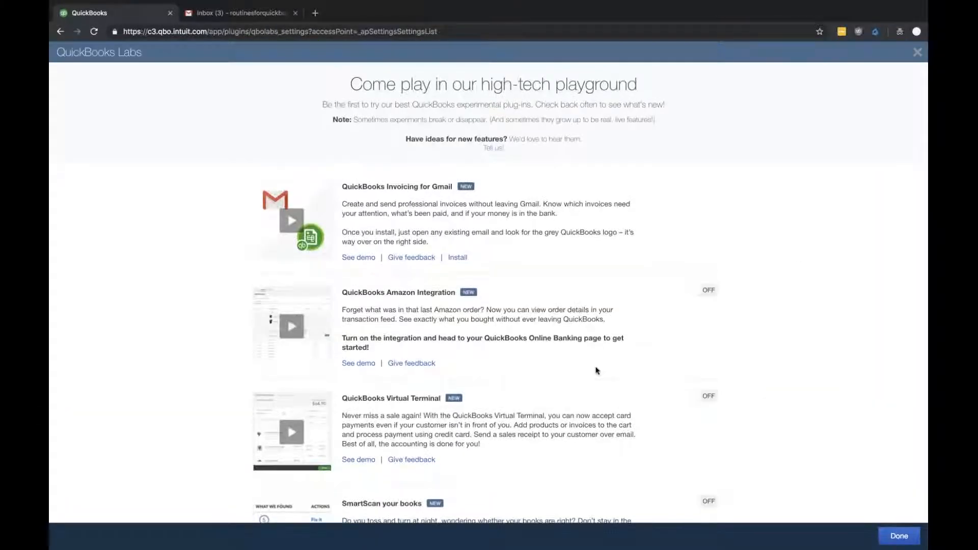
scroll(406, 461, down, 10)
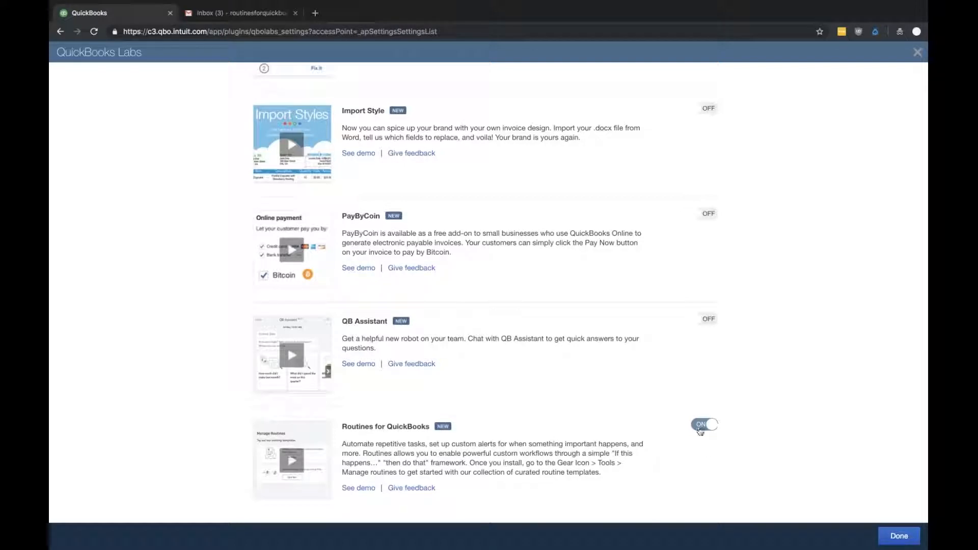
click(900, 537)
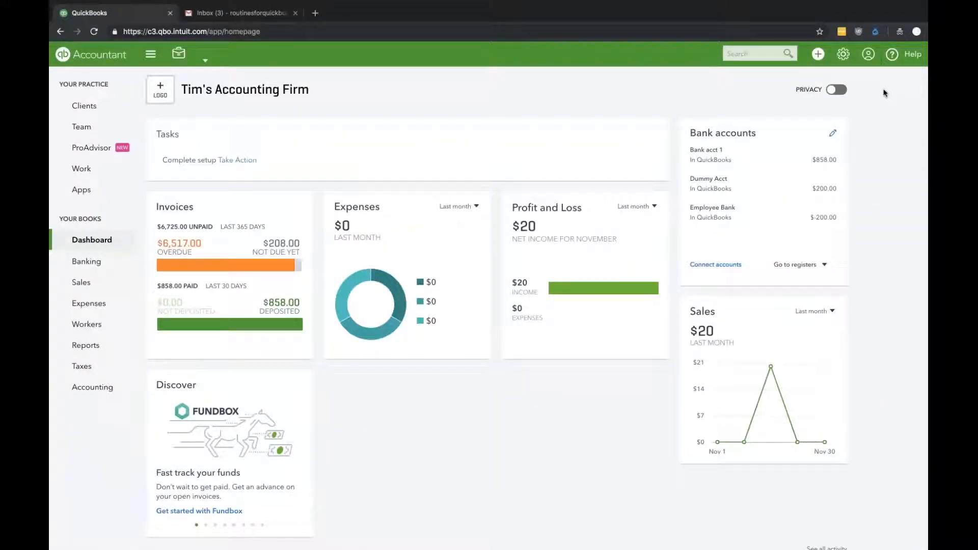
- Open Manage Routines and start a routine from the template for reminding about past due invoices
click(841, 56)
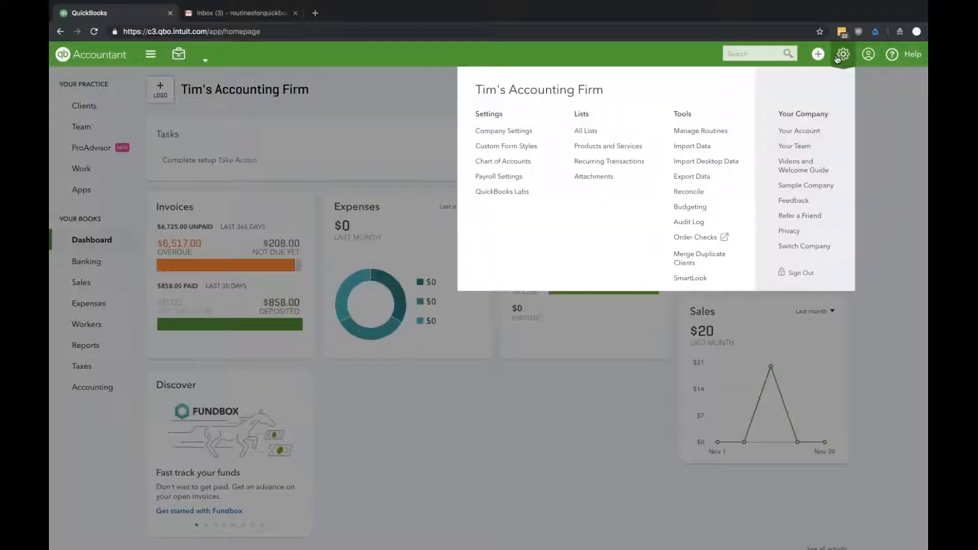
click(703, 133)
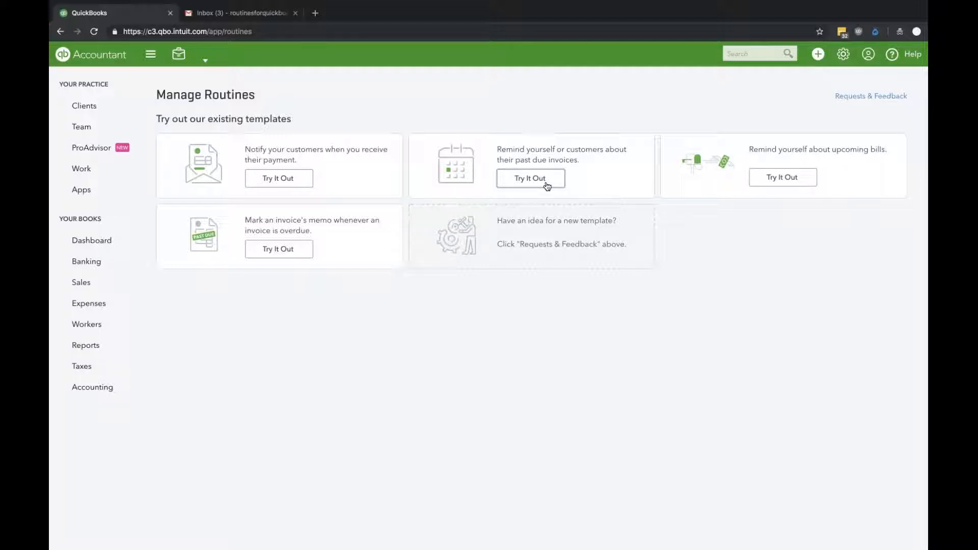
click(741, 55)
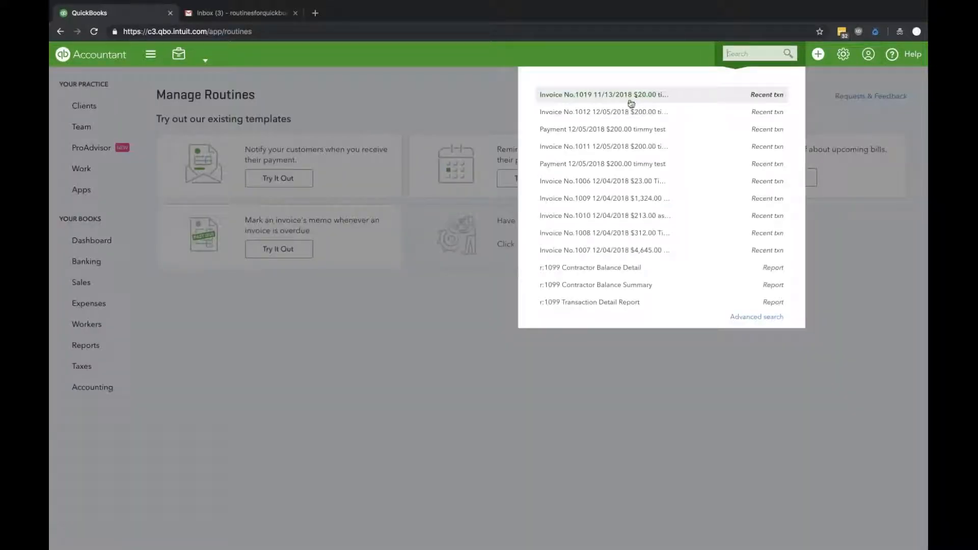
click(499, 120)
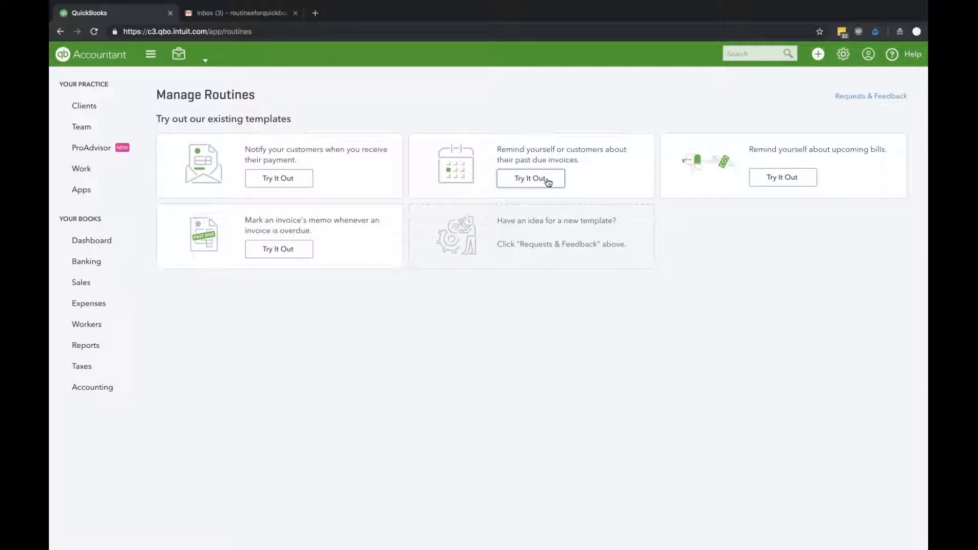
click(542, 183)
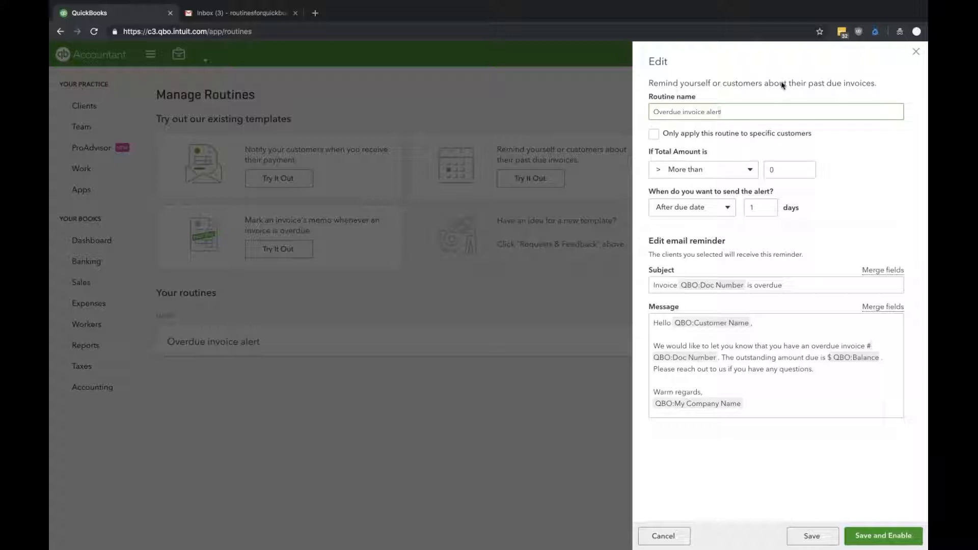
- Set the overdue invoice routine to send its alert before the due date
click(751, 173)
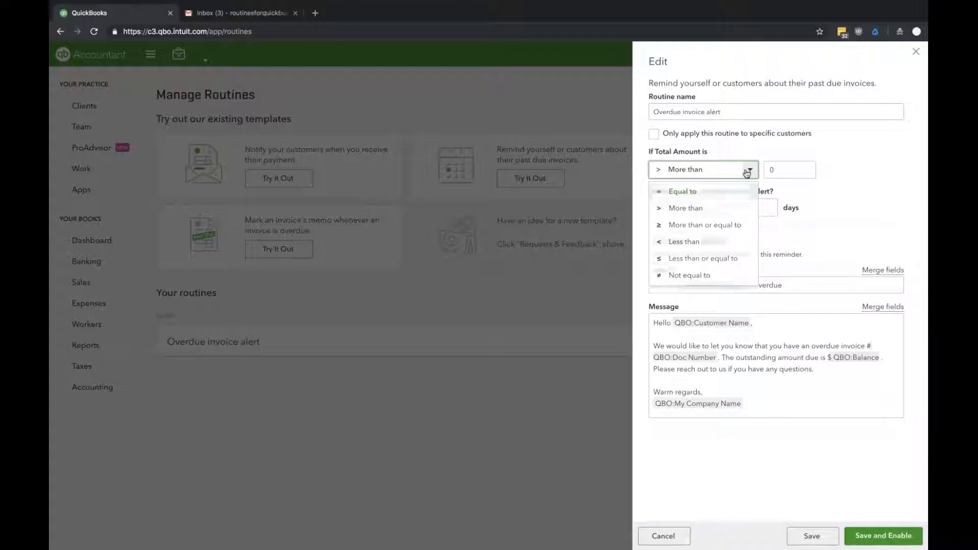
click(745, 170)
click(725, 211)
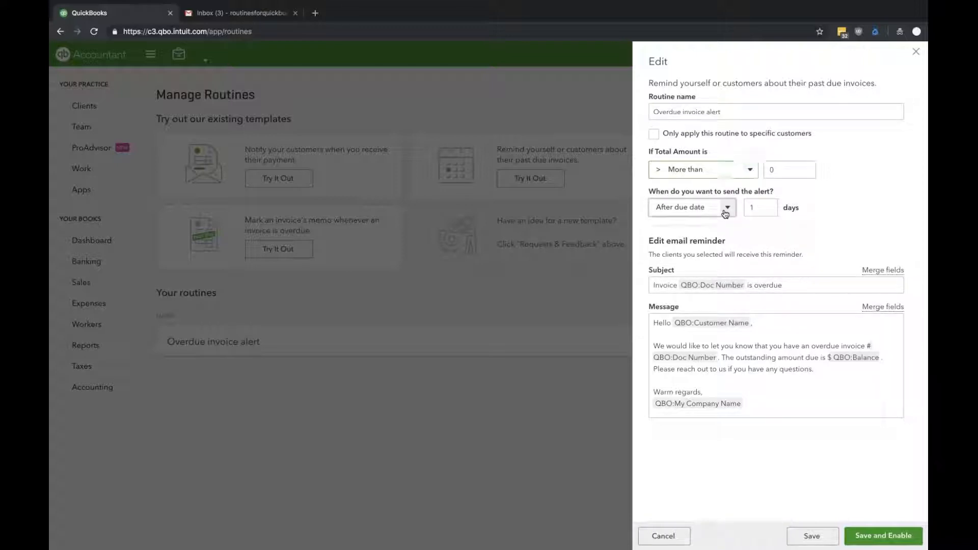
click(725, 213)
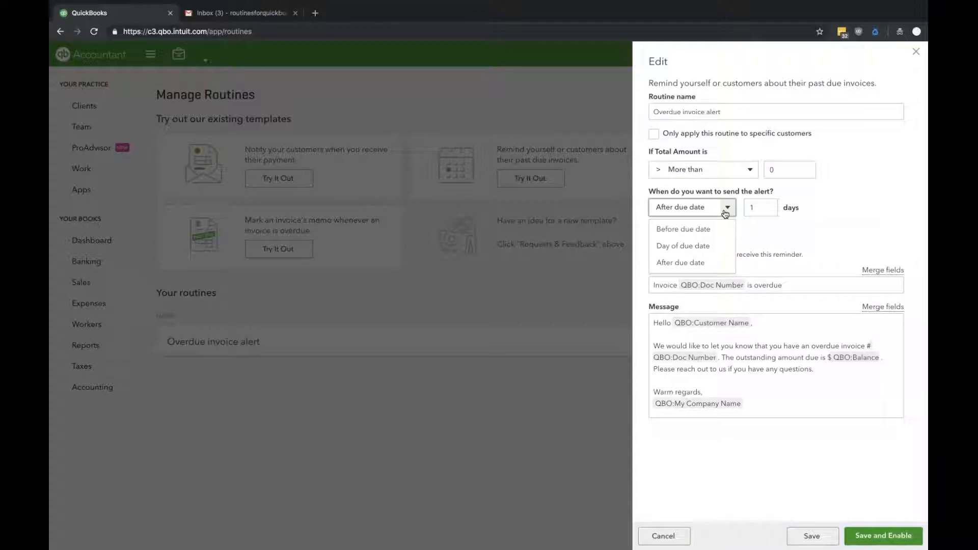
click(702, 233)
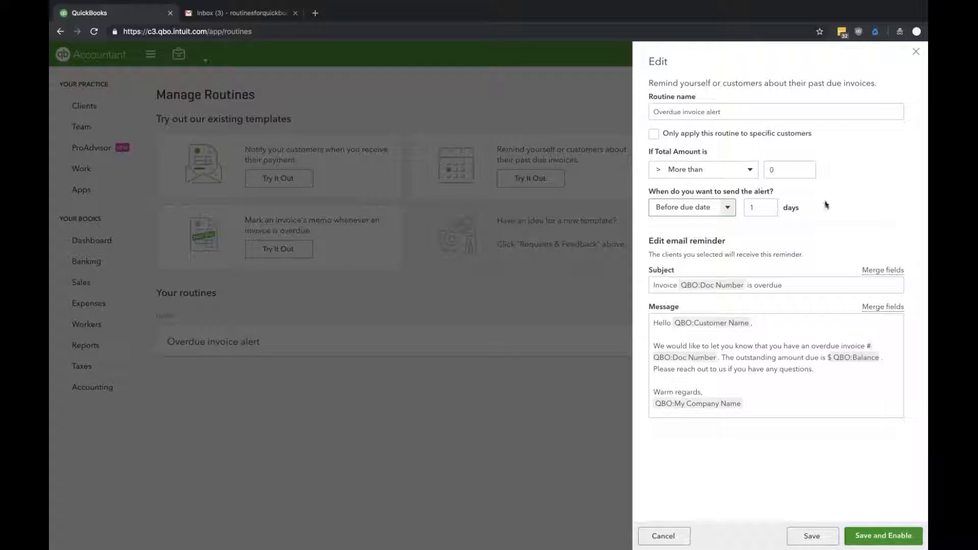
click(668, 134)
- Append the Total Amount merge field to the reminder email's subject and save the routine without enabling it
click(803, 286)
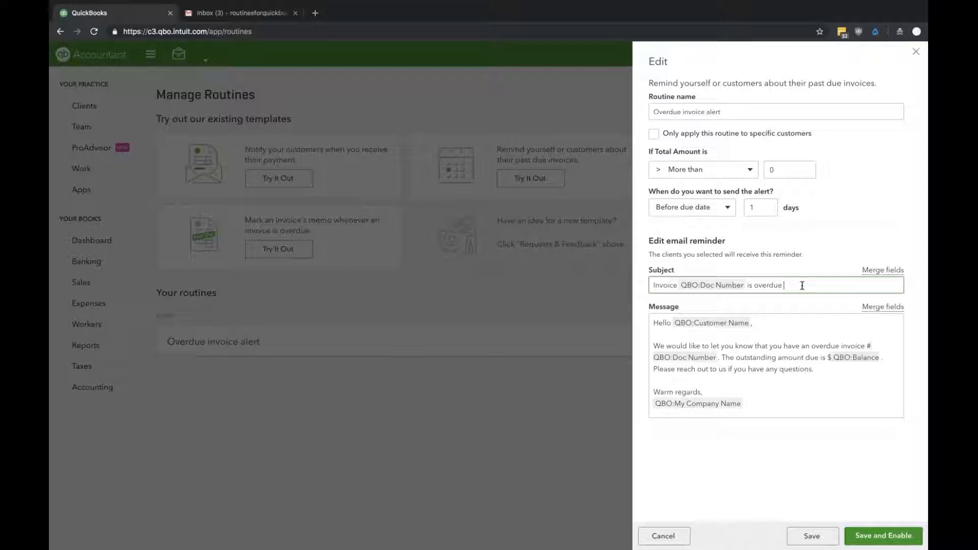
text(#)
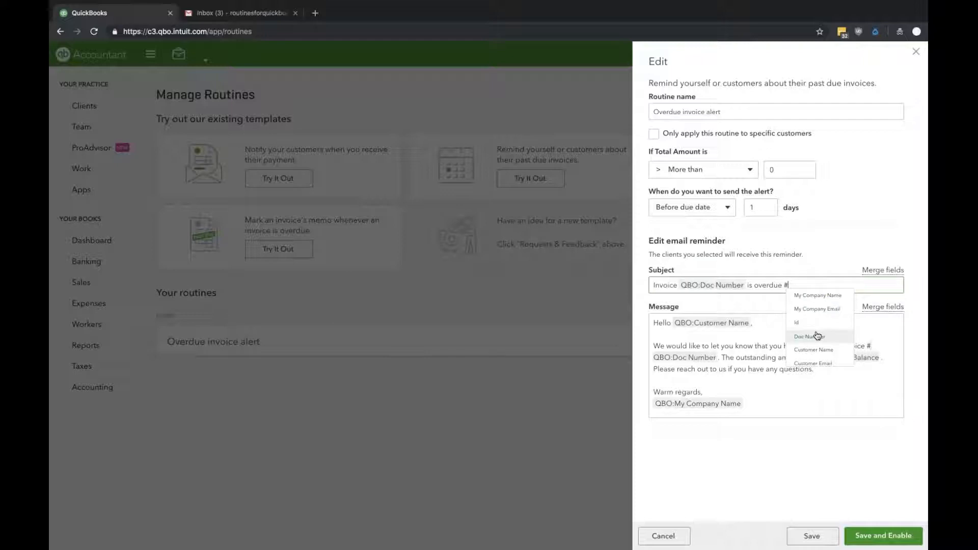
scroll(817, 335, down, 3)
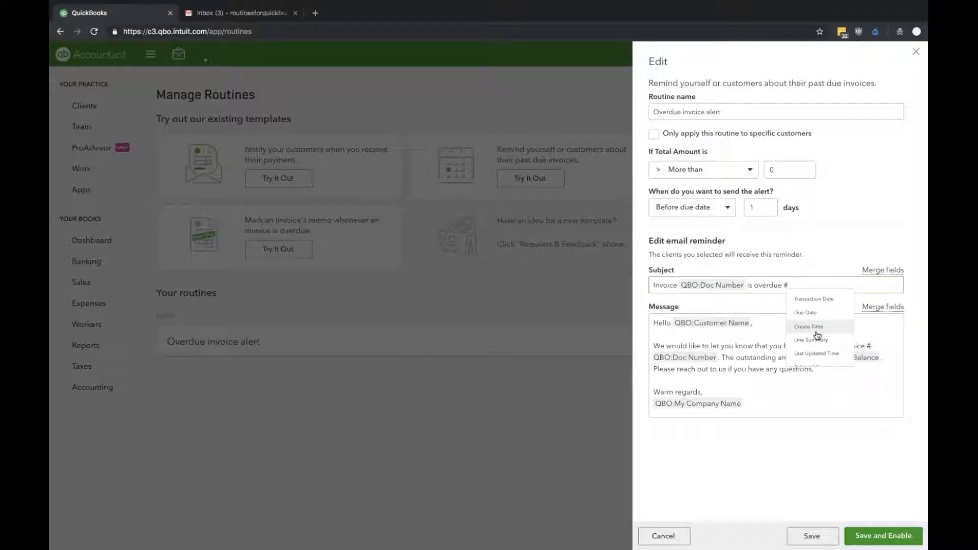
scroll(817, 335, down, 3)
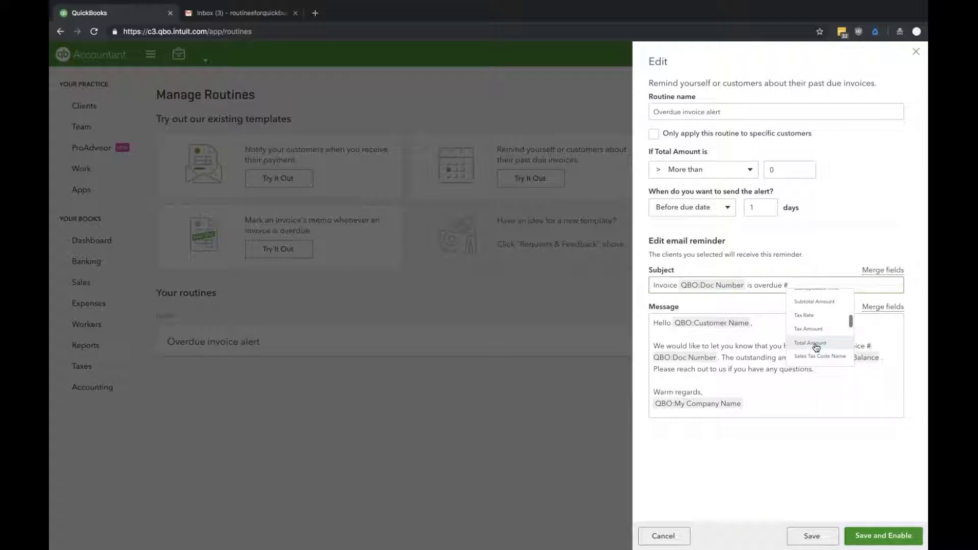
click(811, 343)
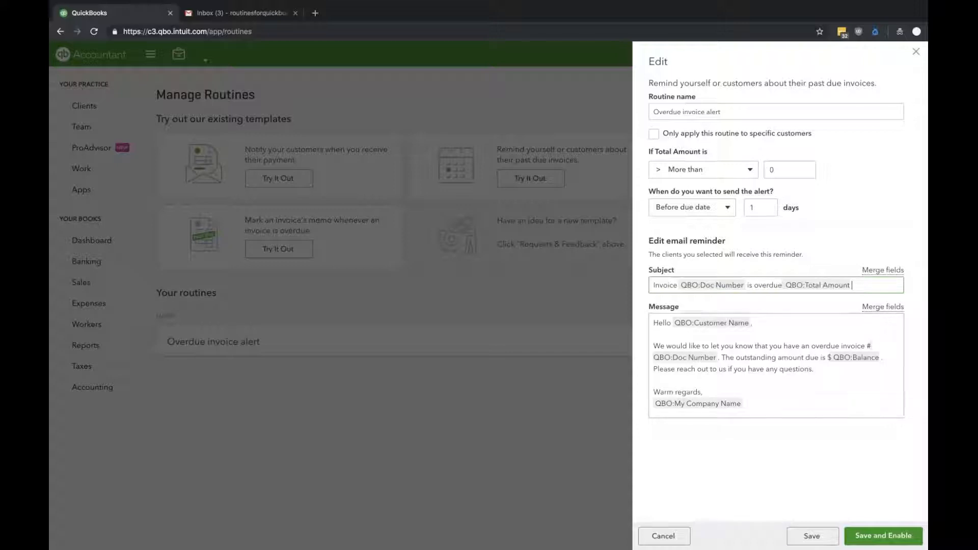
click(807, 543)
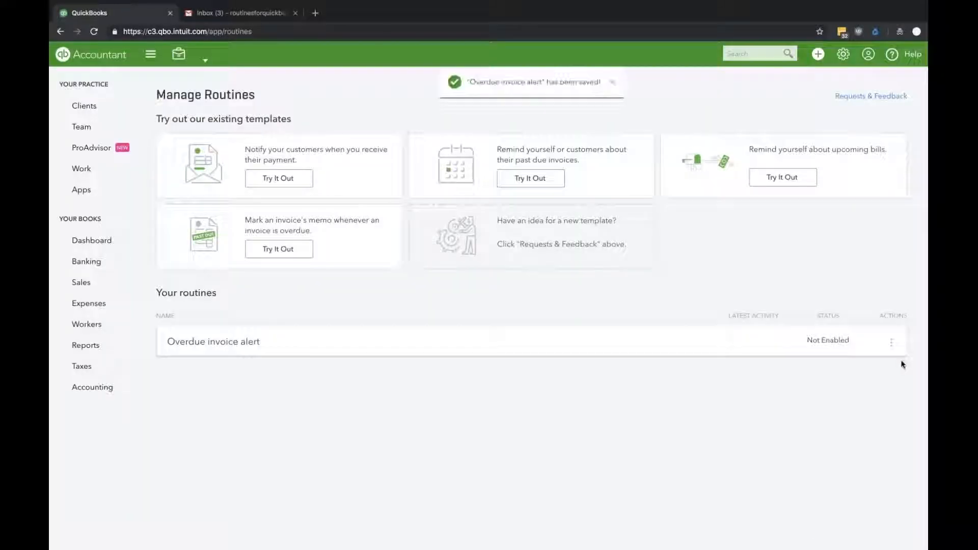
- Enable the Overdue invoice alert routine, disable it once, and enable it again
click(892, 343)
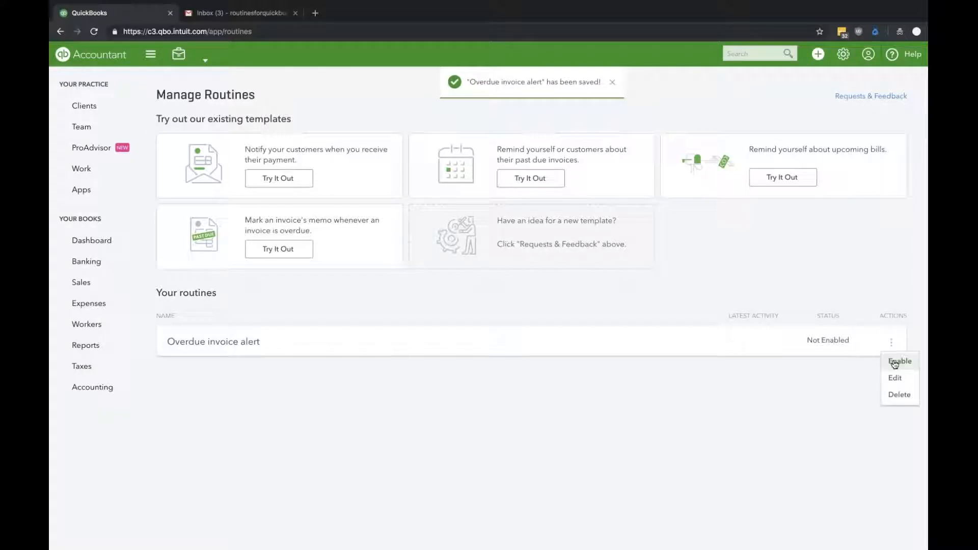
click(894, 362)
click(892, 342)
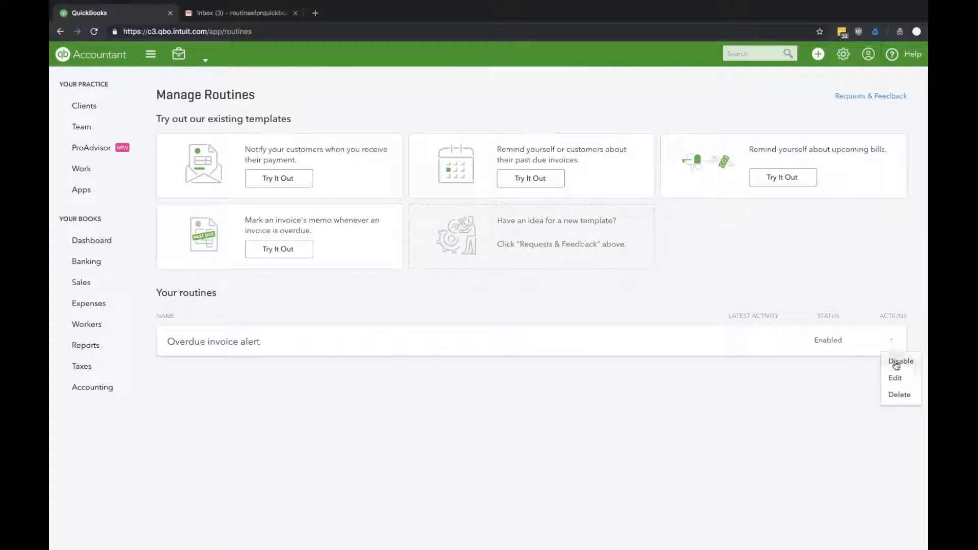
click(896, 362)
click(892, 343)
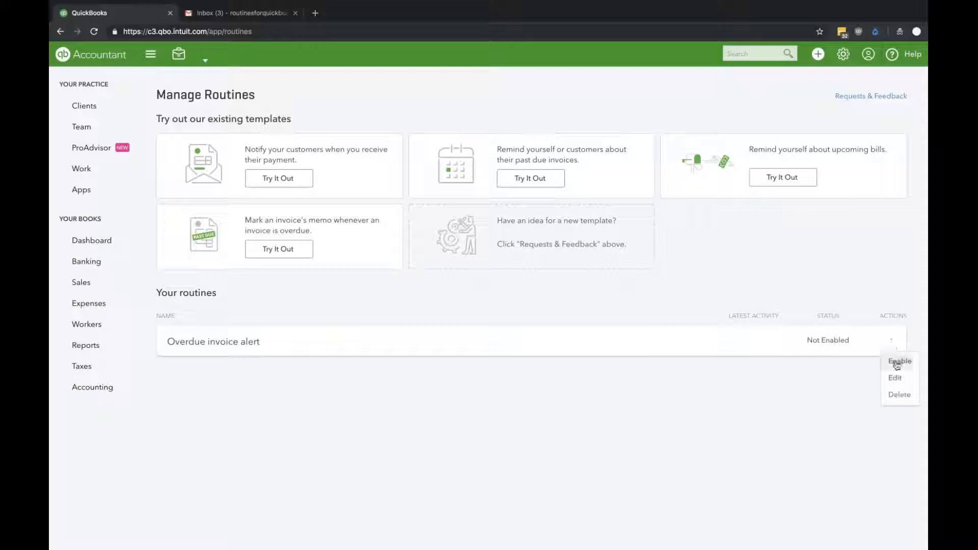
click(896, 362)
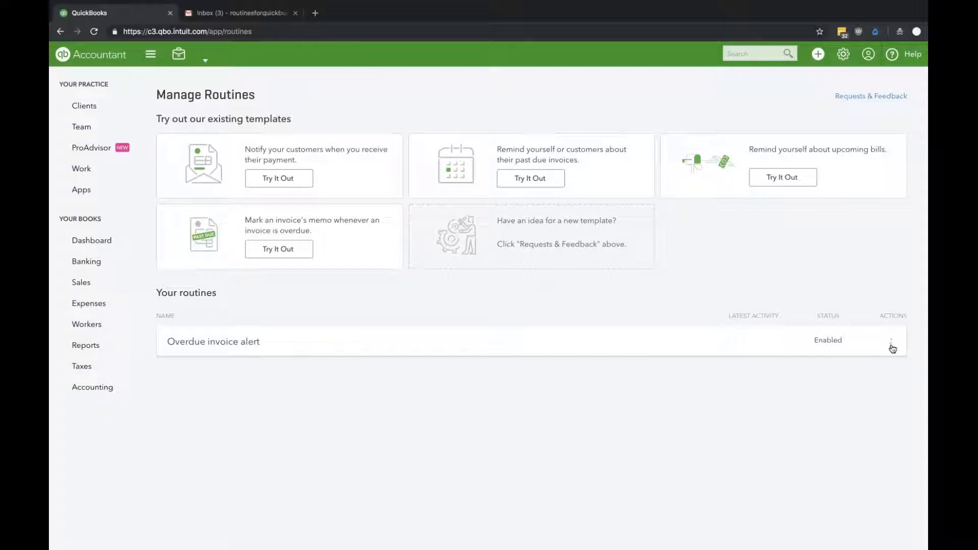
click(891, 343)
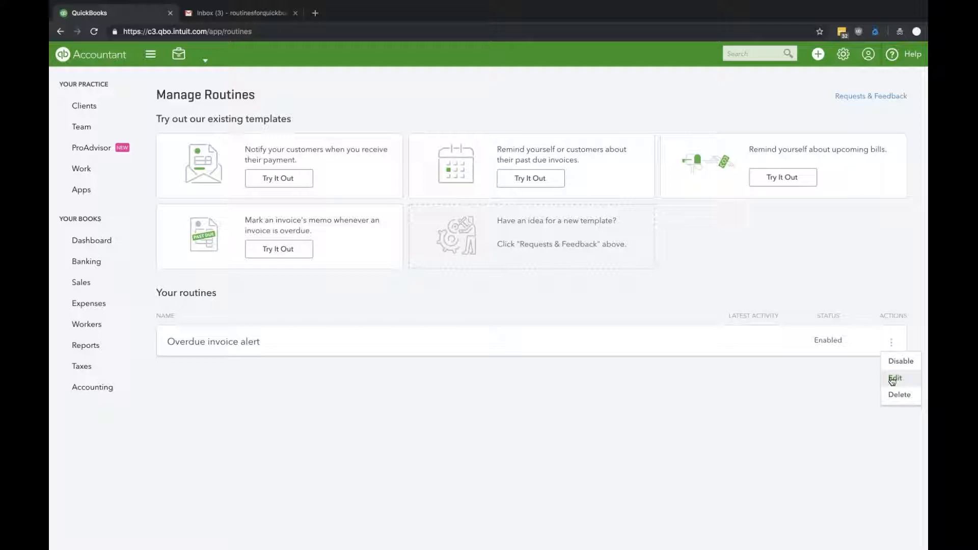
click(887, 262)
- Reload the Manage Routines page, switch to Gmail and open the newest email about overdue invoice 1019
click(94, 32)
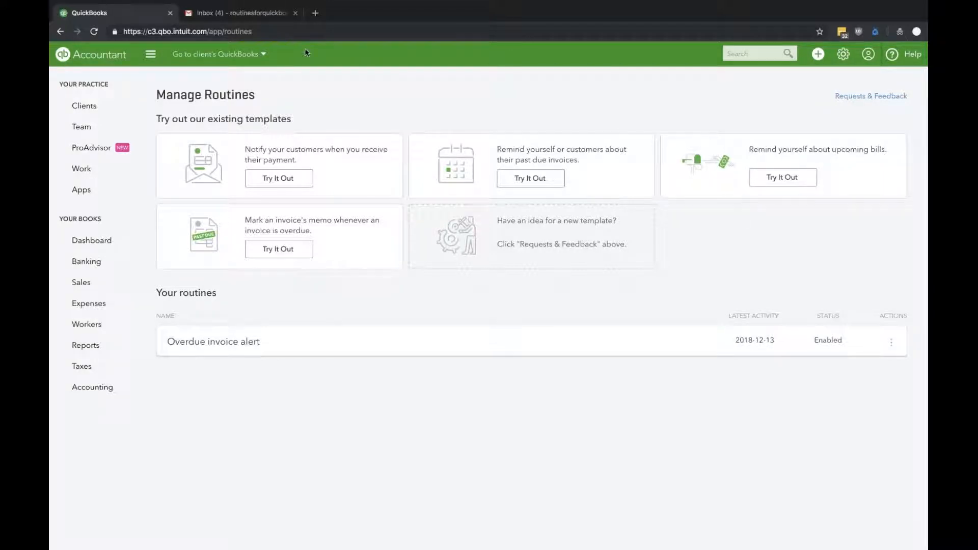
click(264, 18)
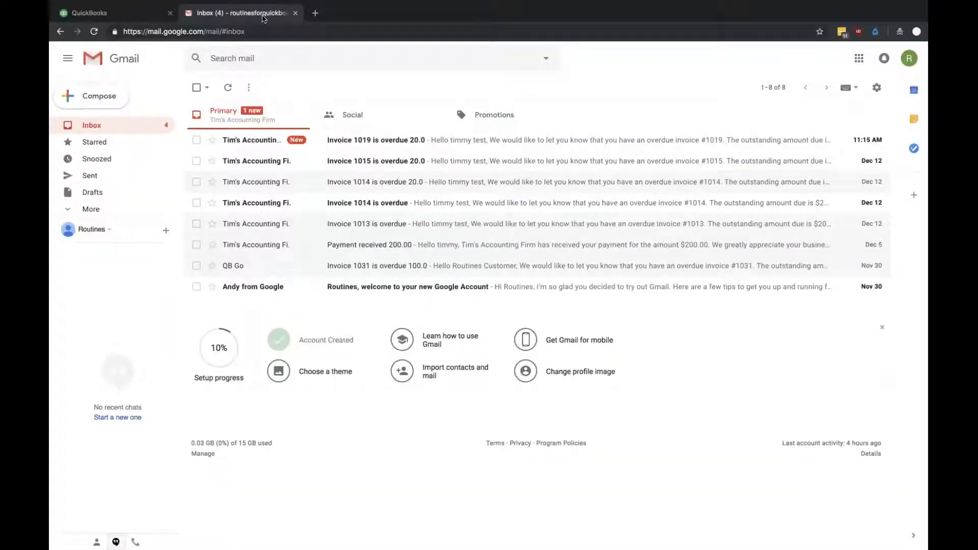
click(437, 148)
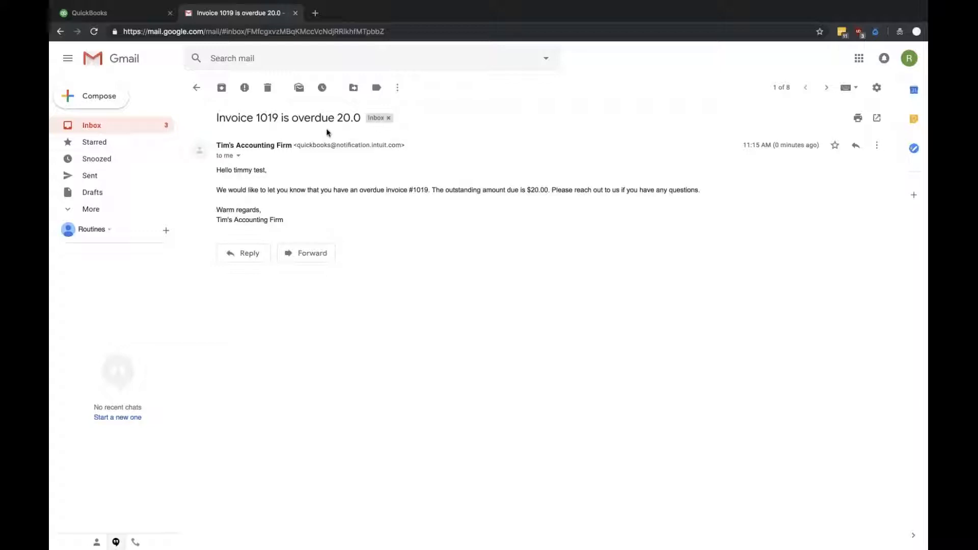
- Return to QuickBooks and view the Requests & Feedback form for routines, closing it without sending a suggestion
click(113, 13)
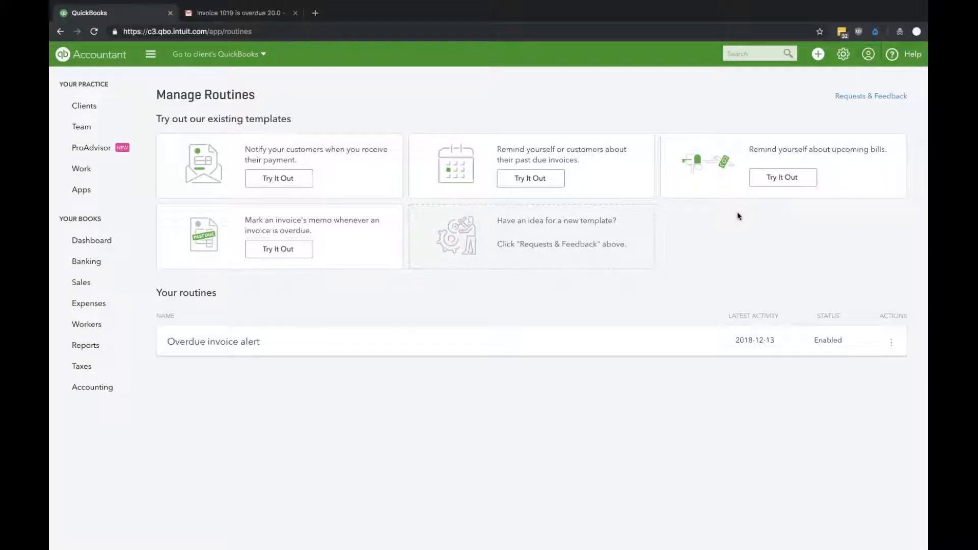
click(869, 99)
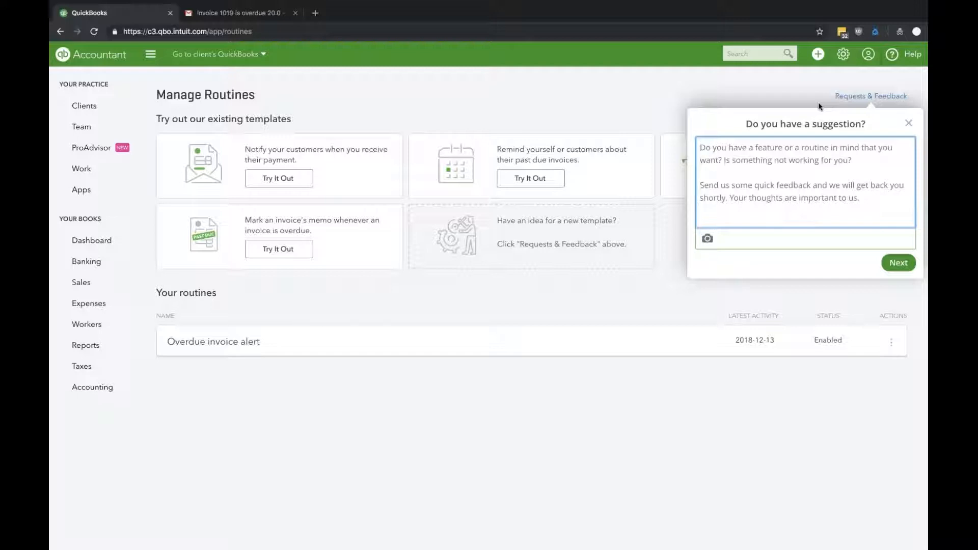
click(909, 124)
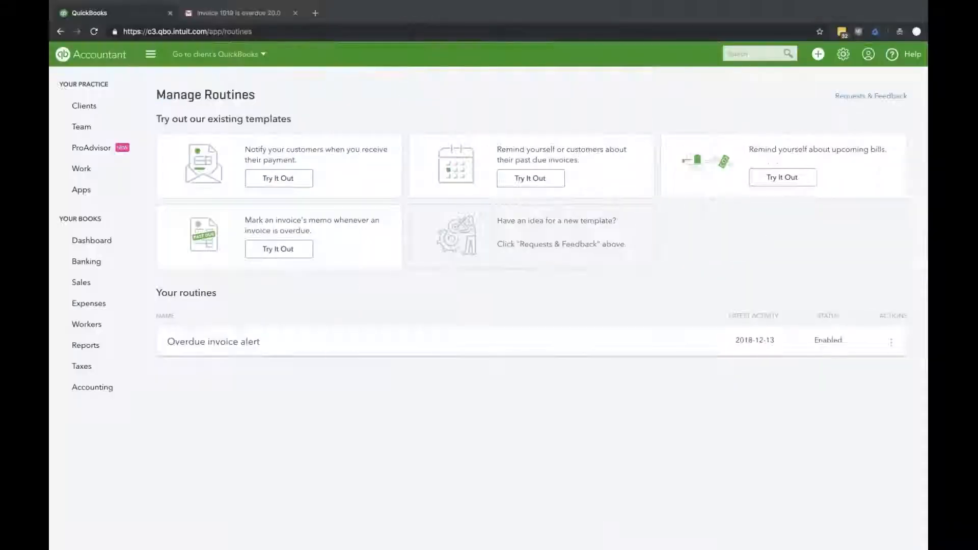
- Reopen the Overdue invoice alert routine for editing and view the merge fields available for its email subject, without discarding the edit
click(891, 343)
click(893, 379)
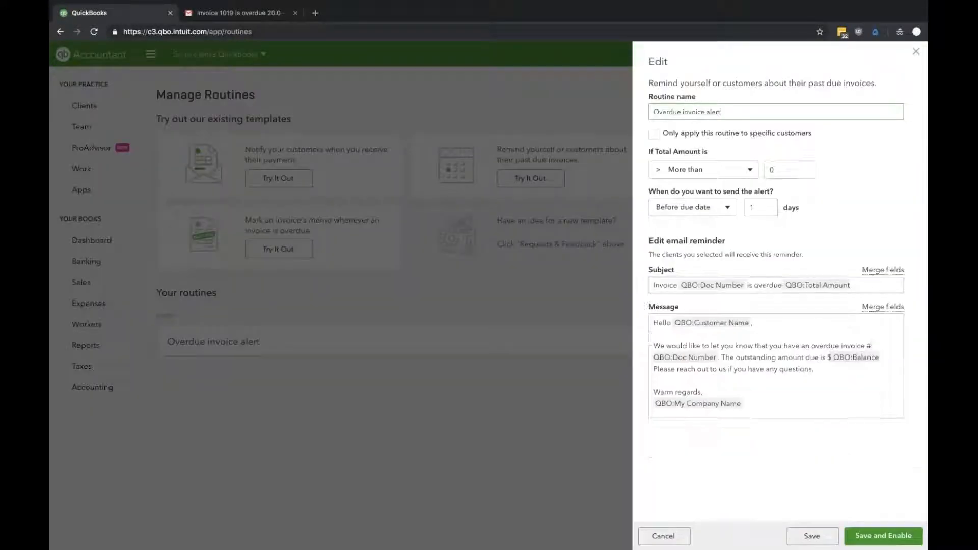
click(867, 284)
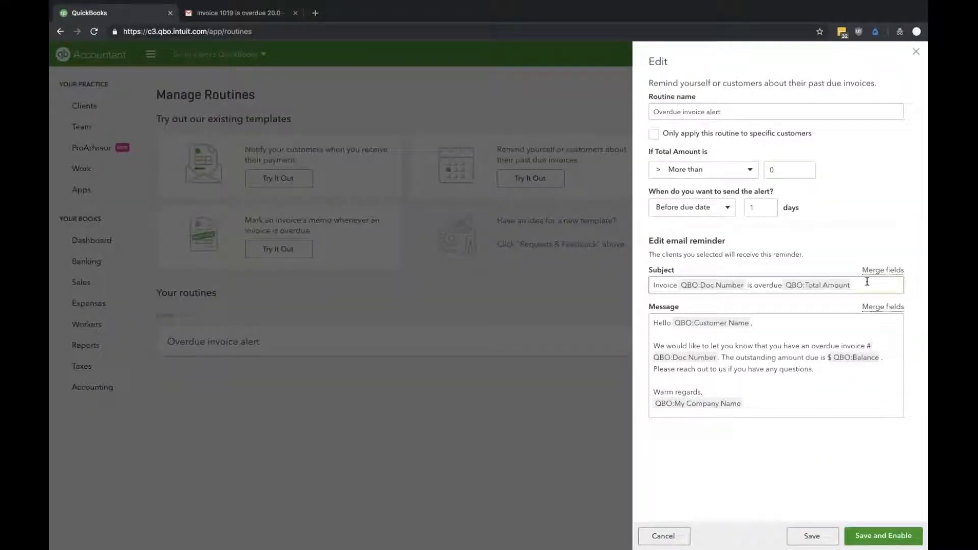
text(#)
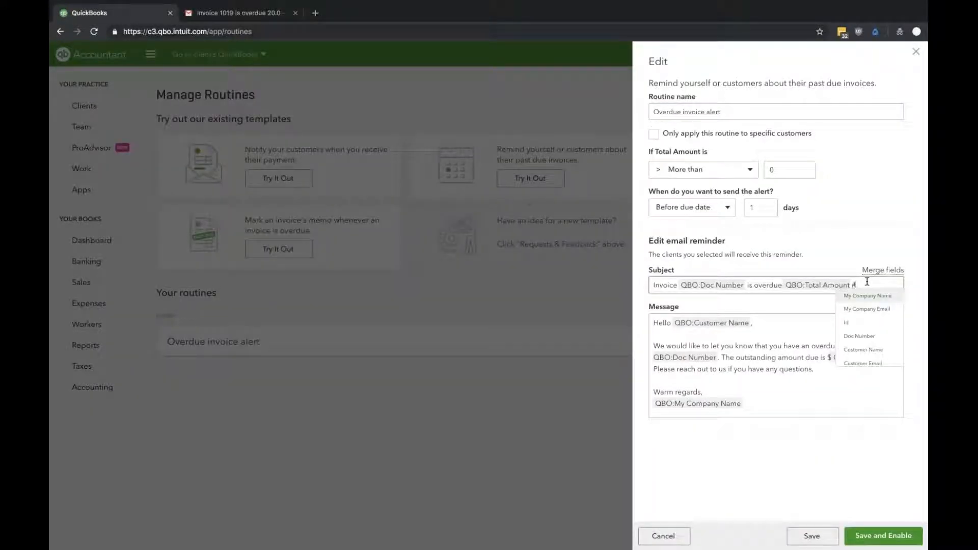
key(BackSpace)
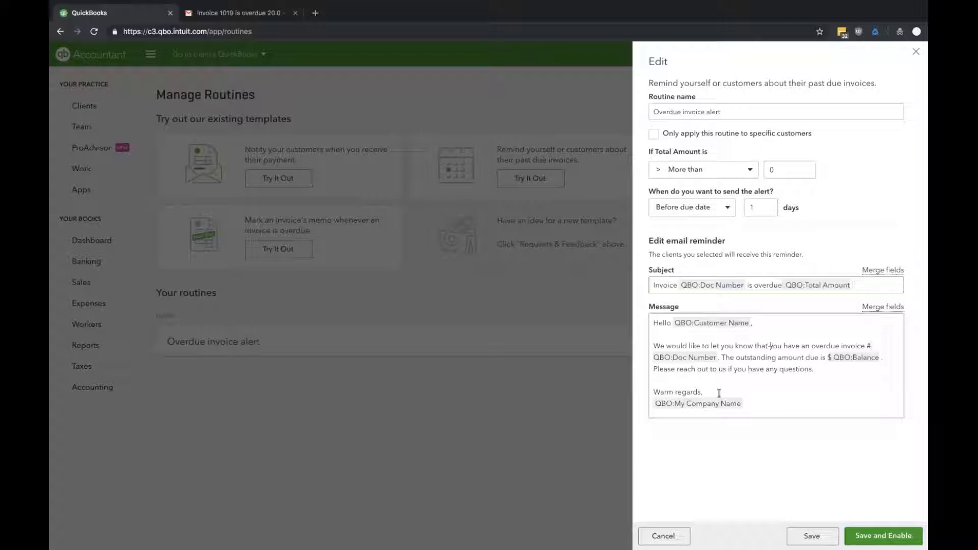
click(662, 535)
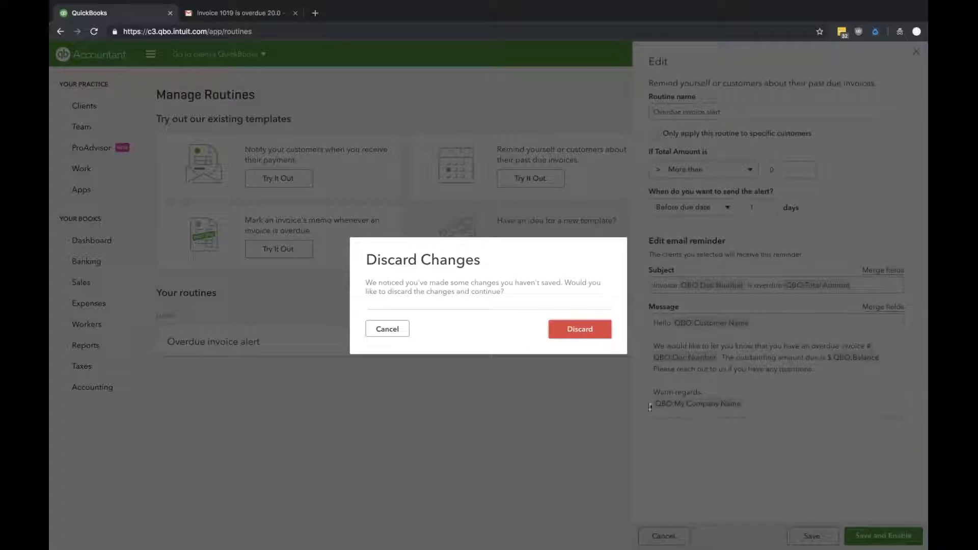
click(400, 330)
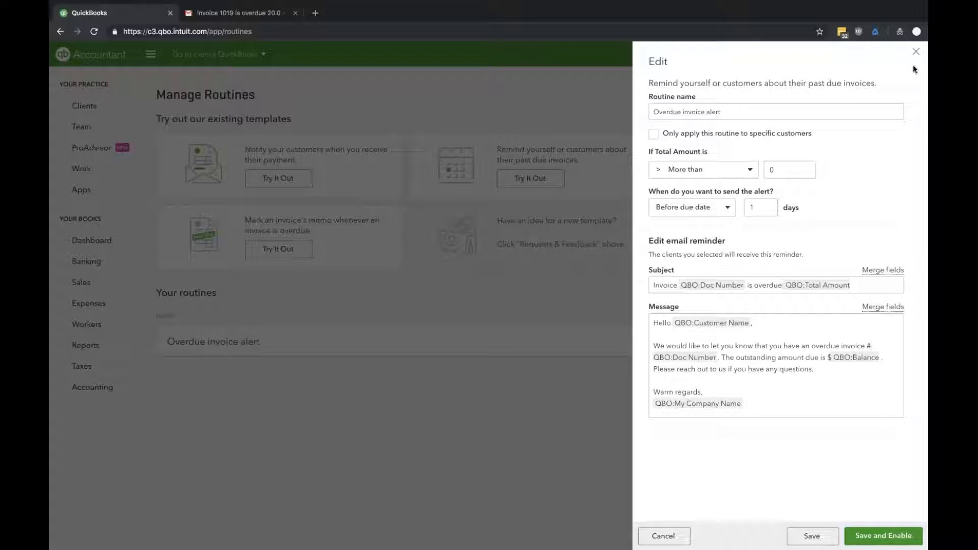
- Save the Overdue invoice alert routine without using the enable option, and go to the accounting firm's own dashboard
click(805, 538)
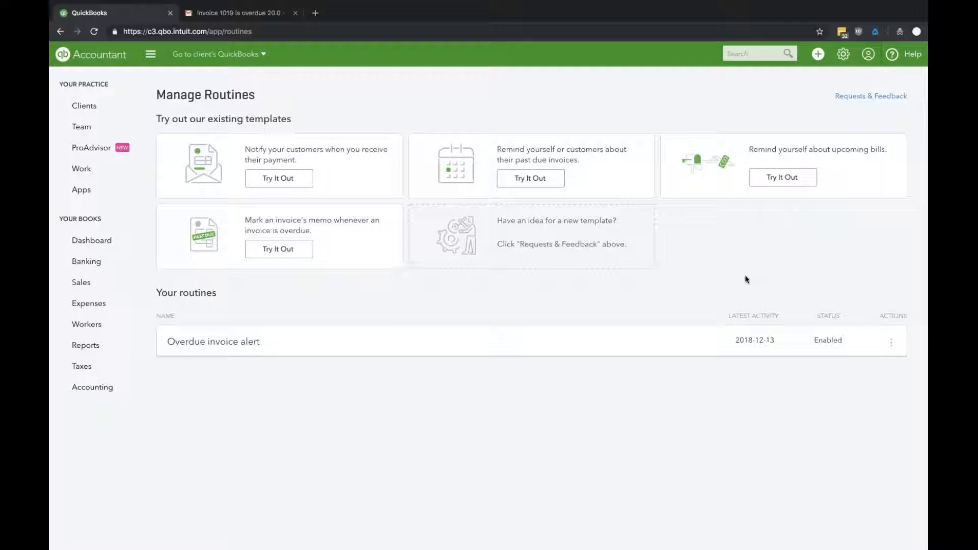
click(110, 241)
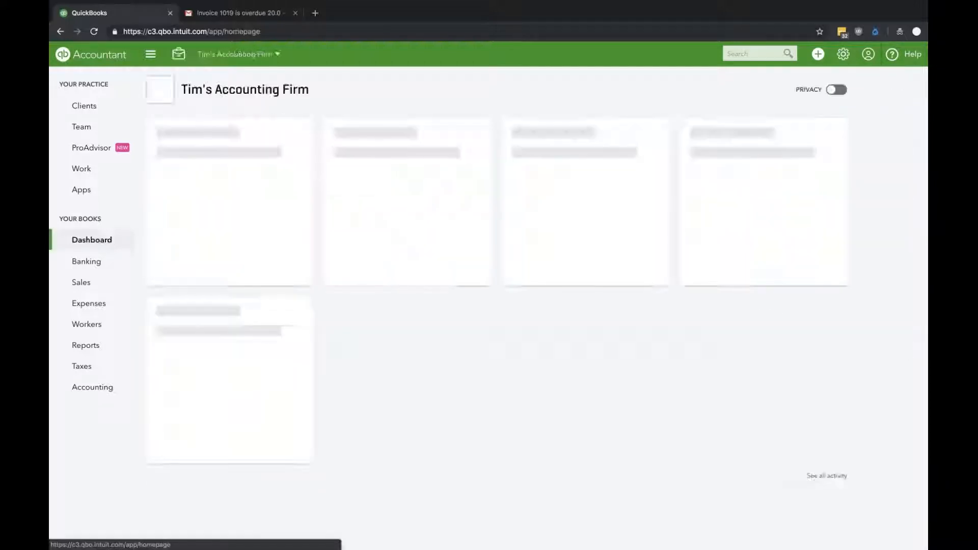
- Open QuickBooks Labs, review the experimental plug-ins down to Routines for QuickBooks, and close the page without switching any of them
click(843, 54)
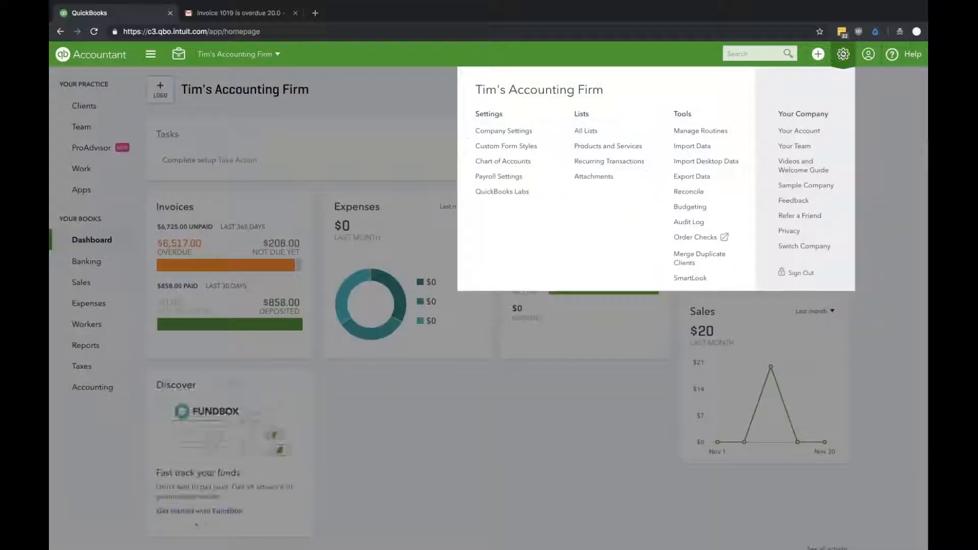
click(530, 198)
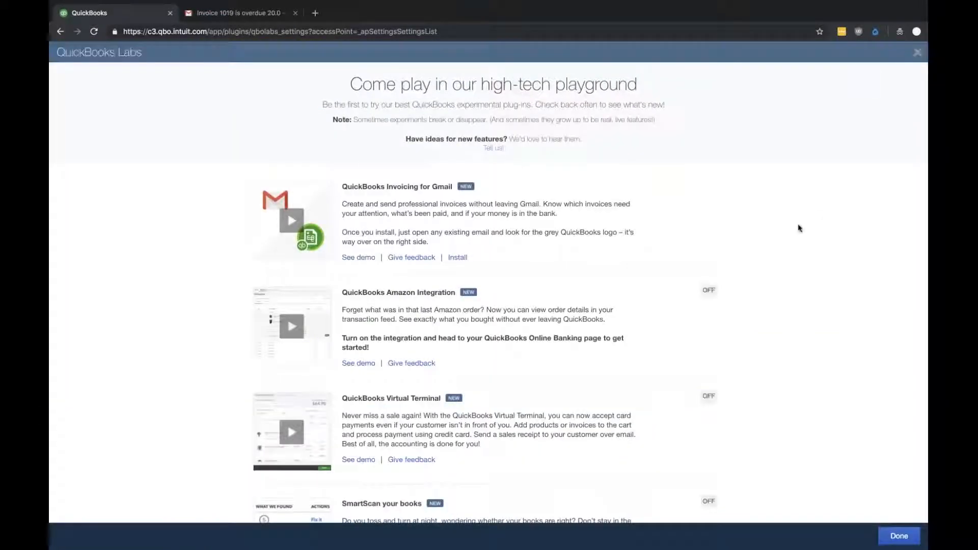
scroll(799, 228, down, 8)
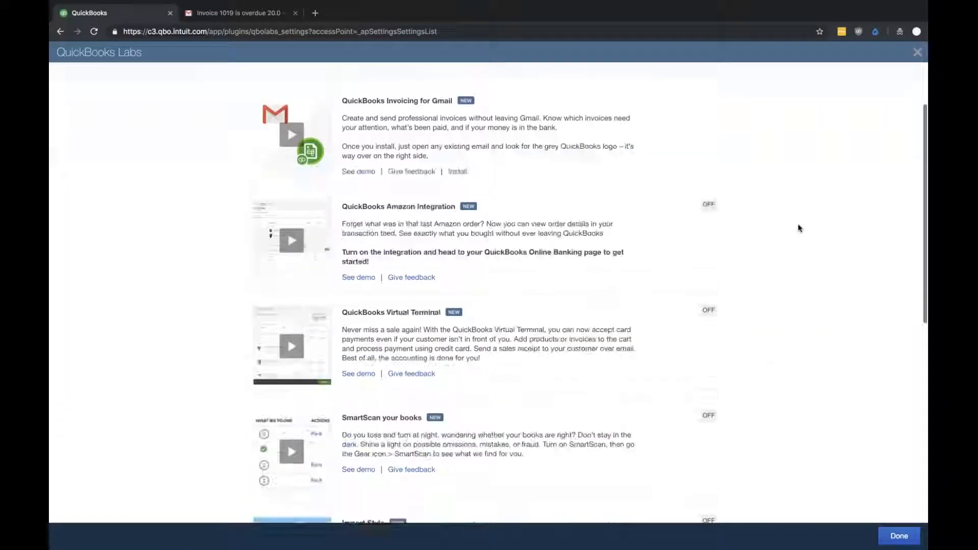
scroll(798, 228, down, 3)
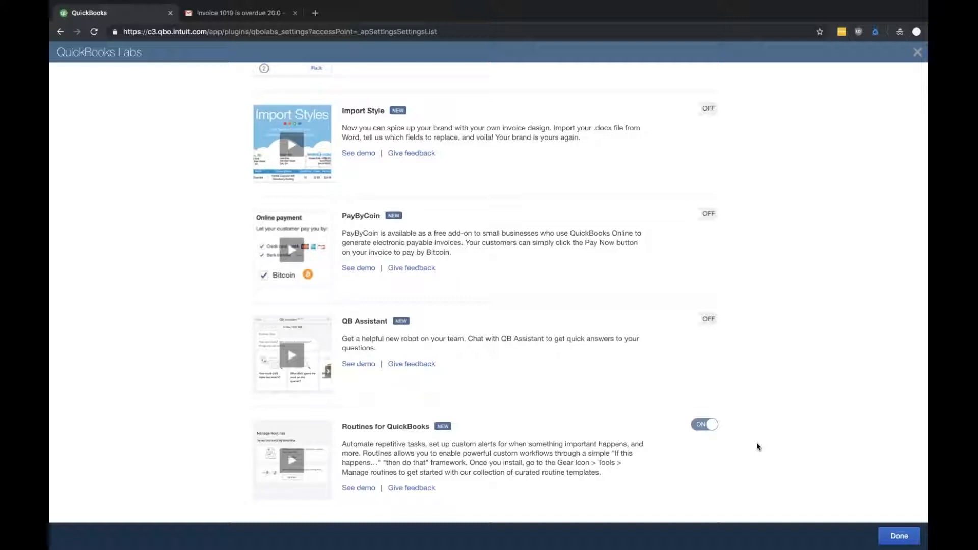
click(892, 535)
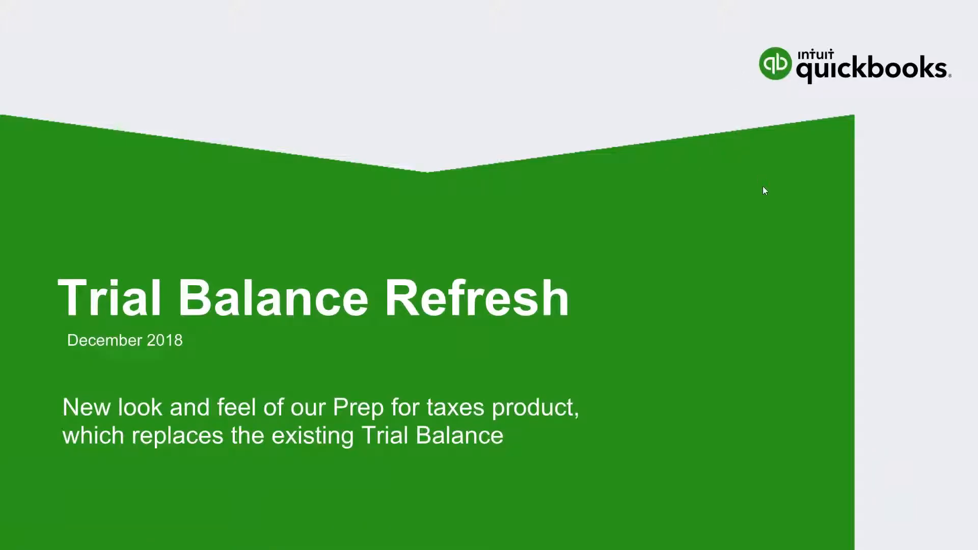
key(ctrl+t)
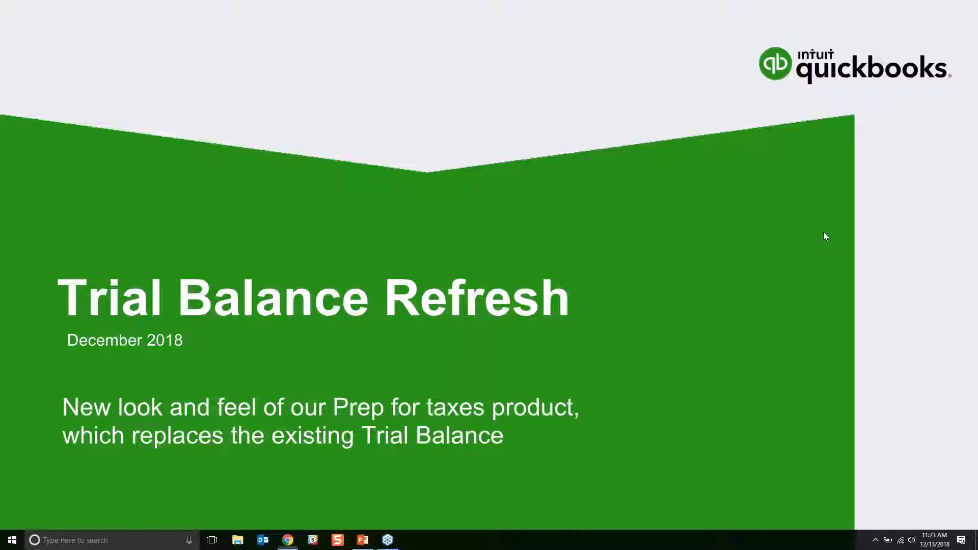
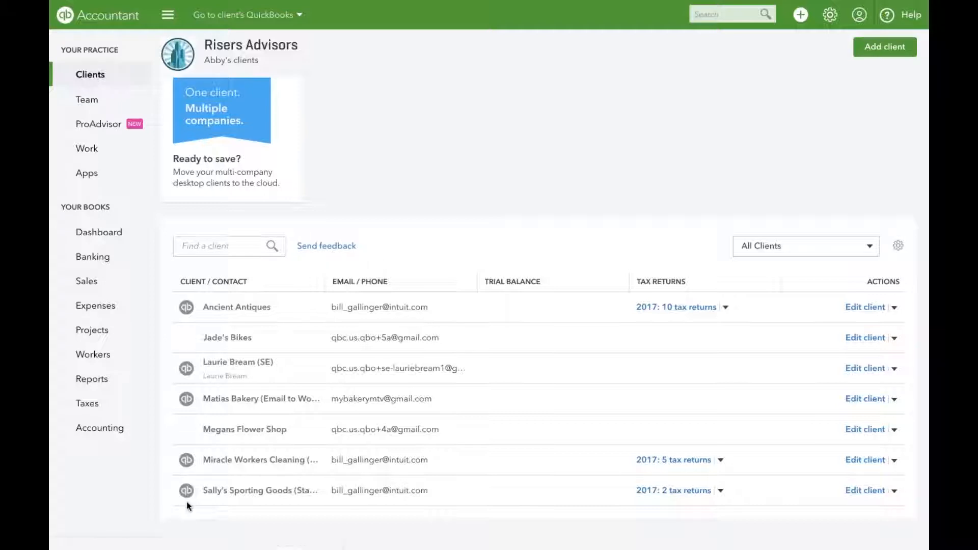
- Open the books of the client Sally's Sporting Goods and go to the client's Overview page
click(187, 492)
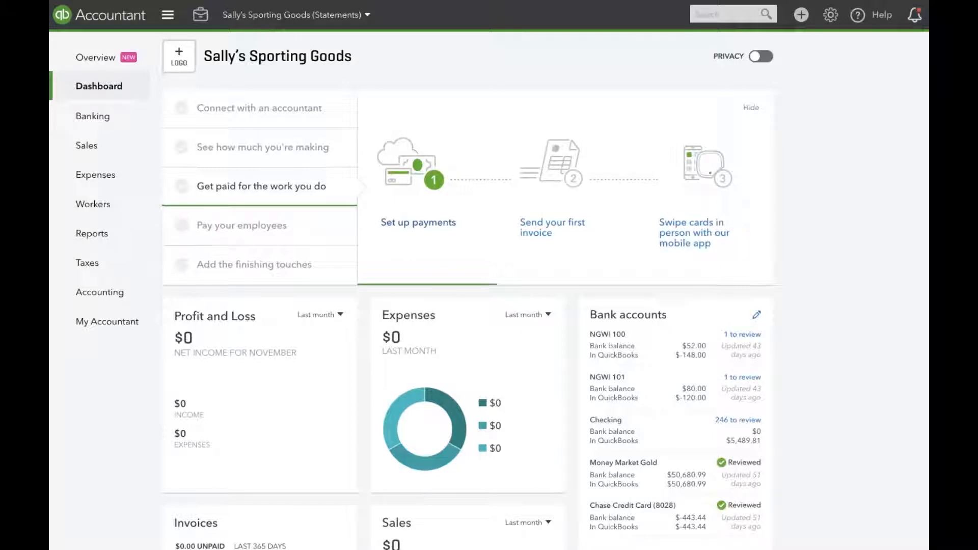
mouse_move(116, 122)
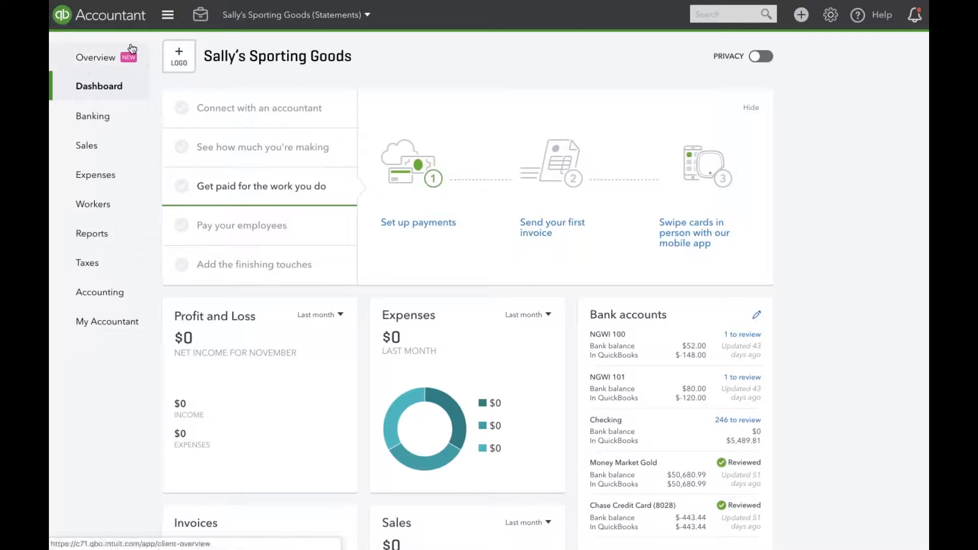
click(103, 58)
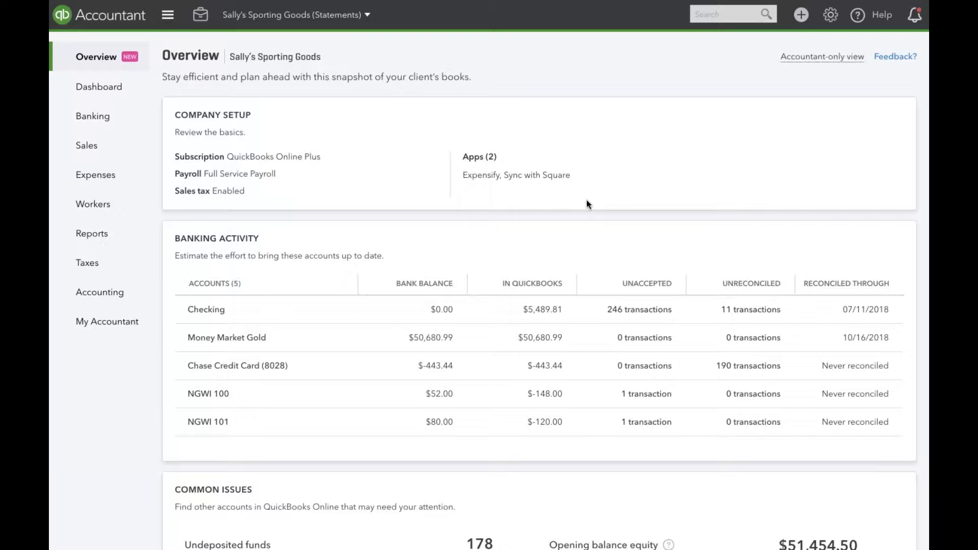
- Review the client's company setup, banking activity and common issues, and view the reports offered below the common issues
scroll(586, 204, down, 1)
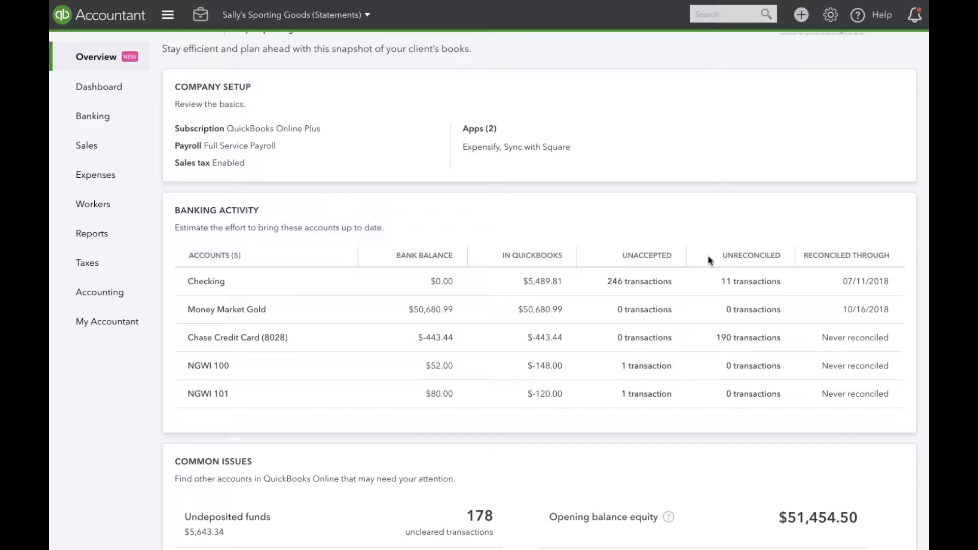
scroll(694, 312, down, 1)
scroll(694, 312, down, 4)
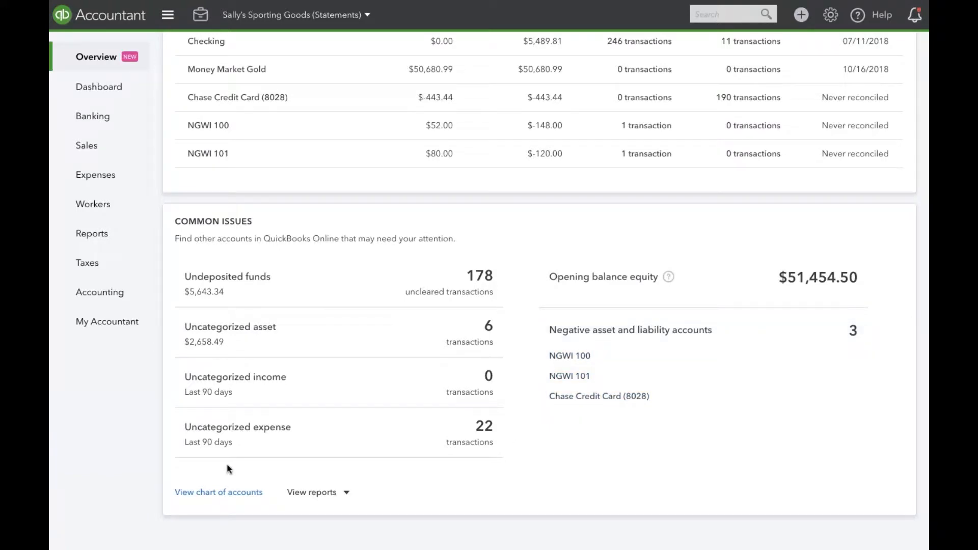
click(347, 495)
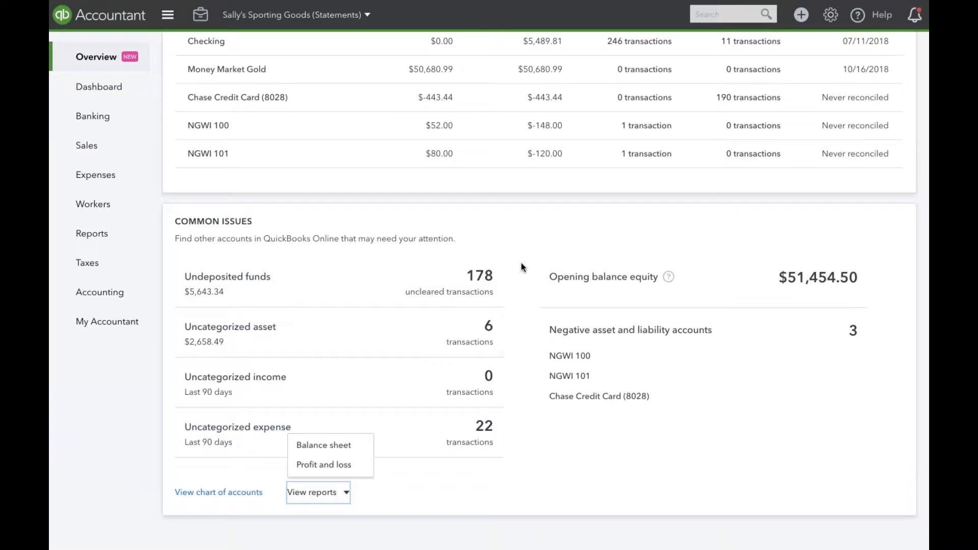
- Recheck the accounts in Banking Activity against the Common Issues section, and return to the start of the Overview
scroll(522, 267, up, 2)
scroll(522, 266, up, 3)
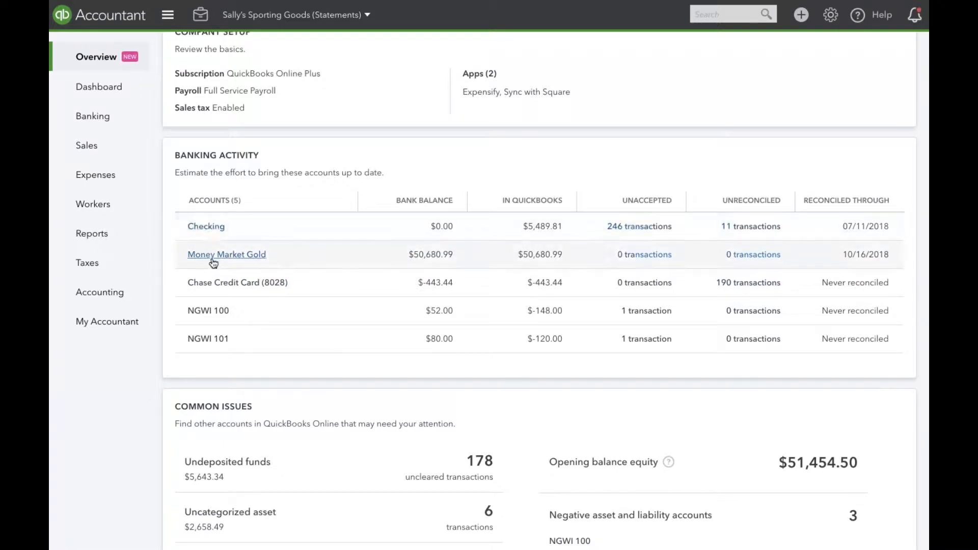
scroll(212, 281, down, 4)
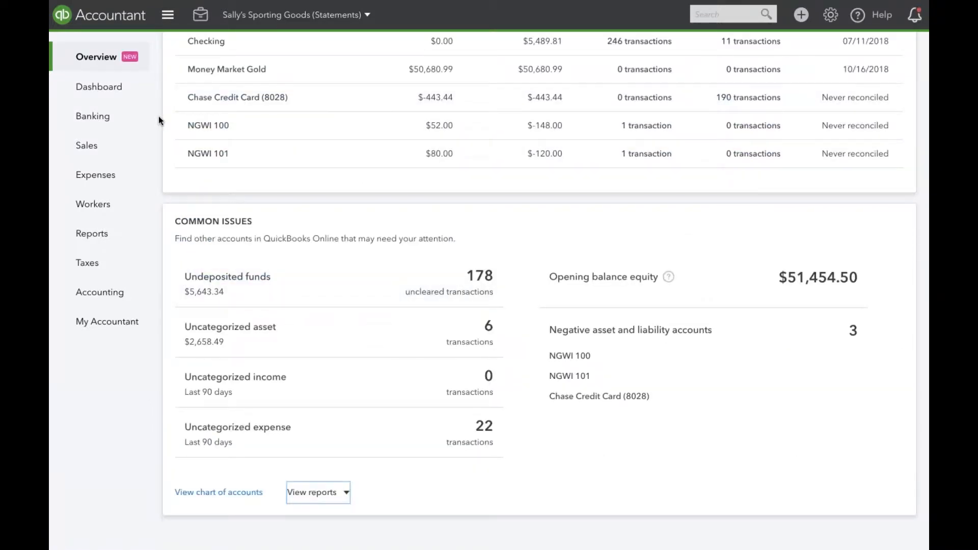
scroll(158, 119, up, 5)
scroll(158, 120, up, 1)
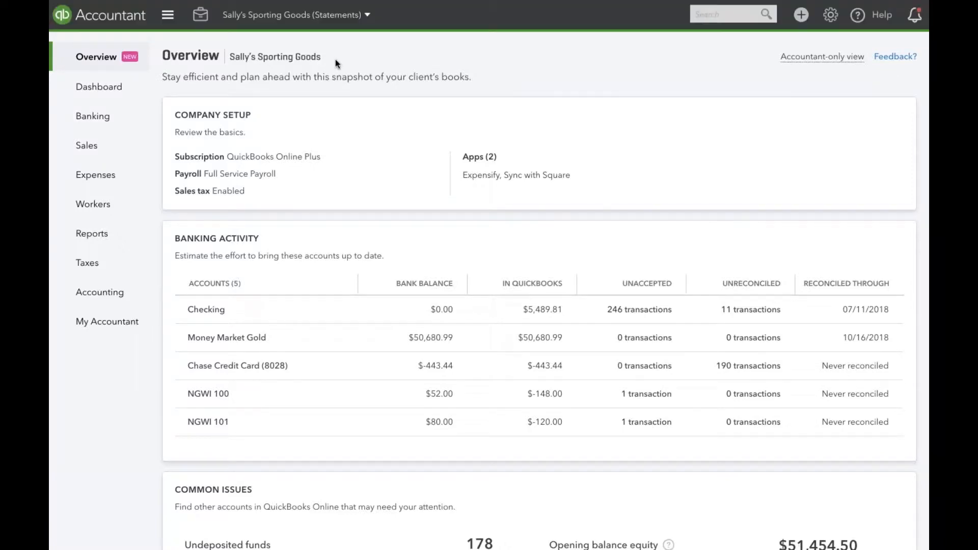
- Leave the browser's full-screen view, switch to the Client Overview Theater Demo presentation in Google Slides, and present it from the "Questions?" slide
mouse_move(85, 15)
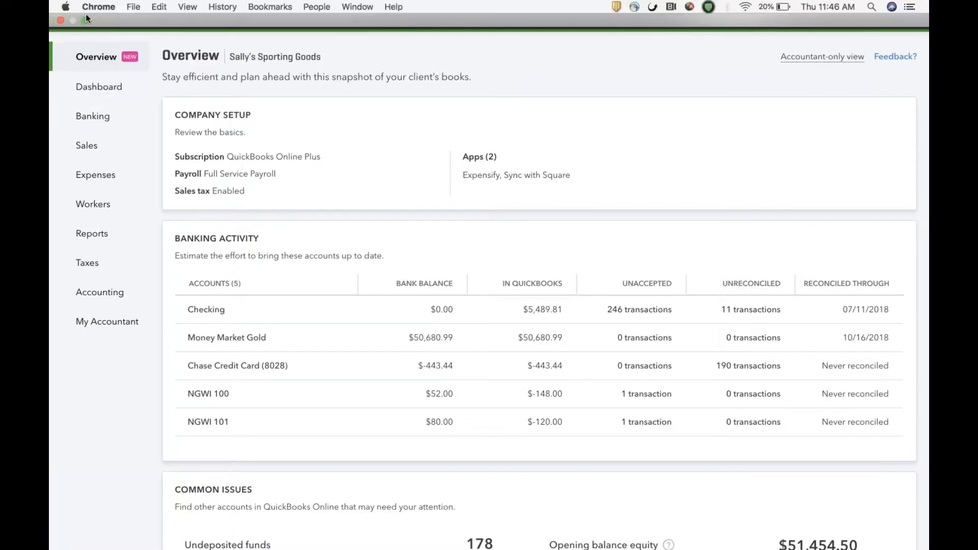
click(86, 19)
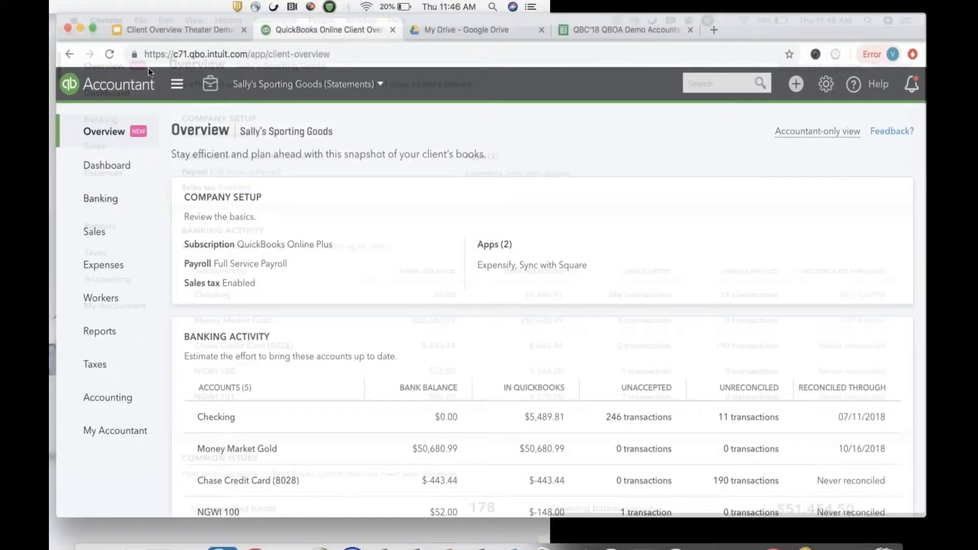
click(198, 45)
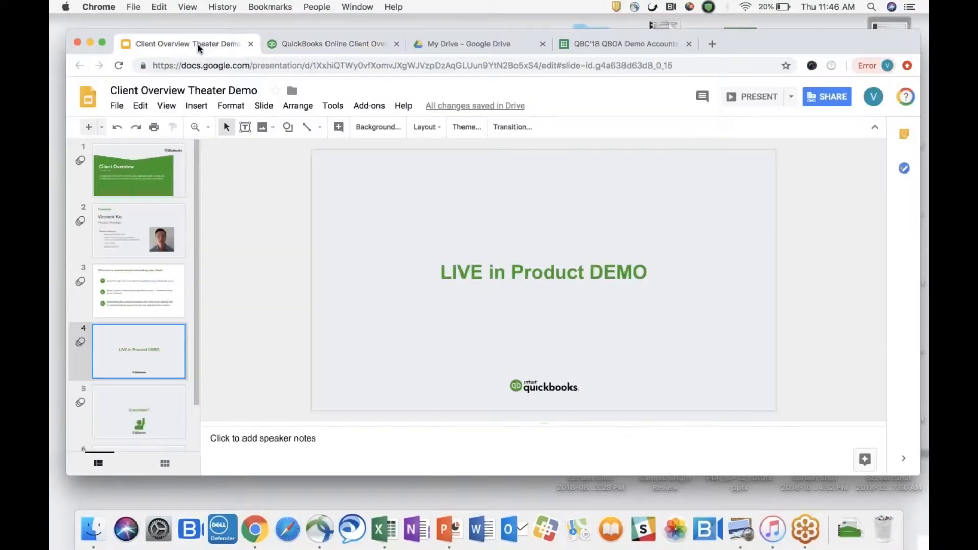
click(153, 404)
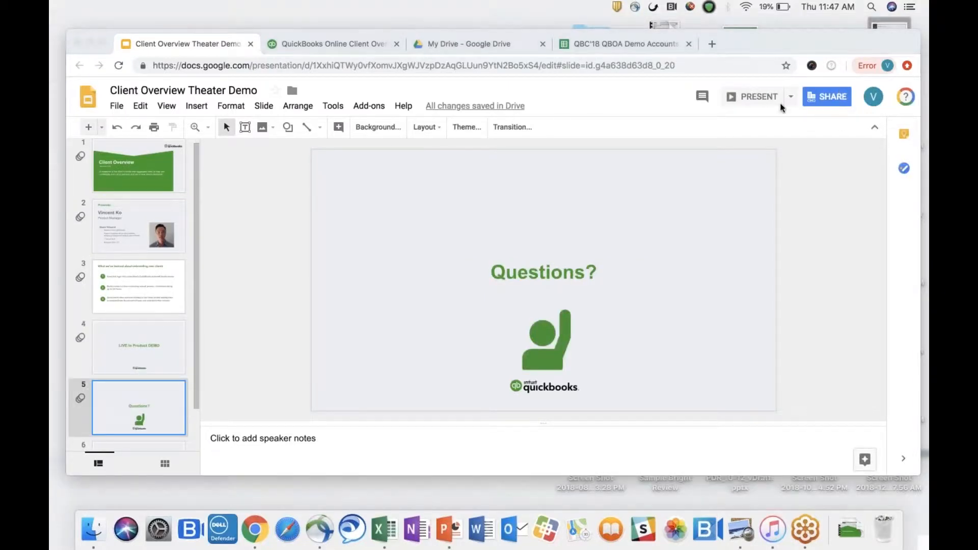
click(758, 96)
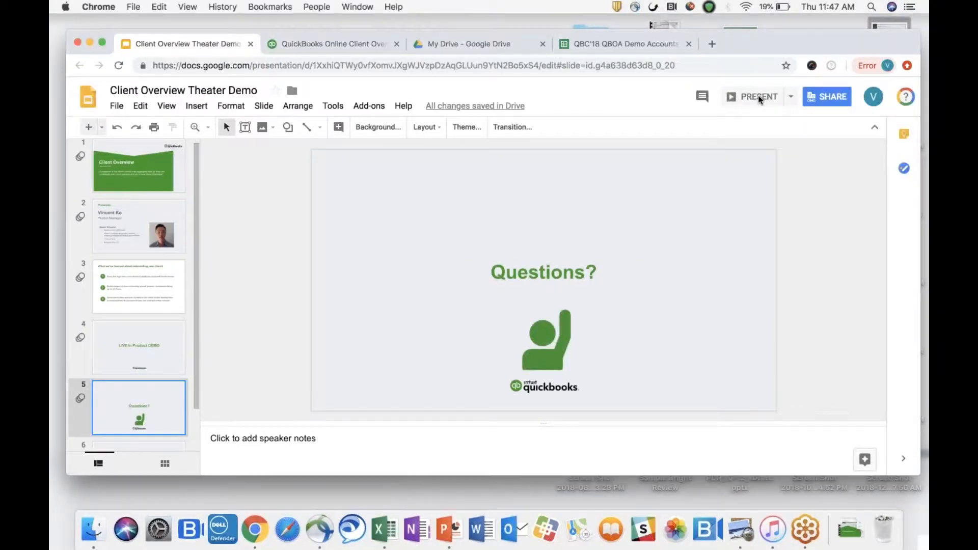
click(750, 104)
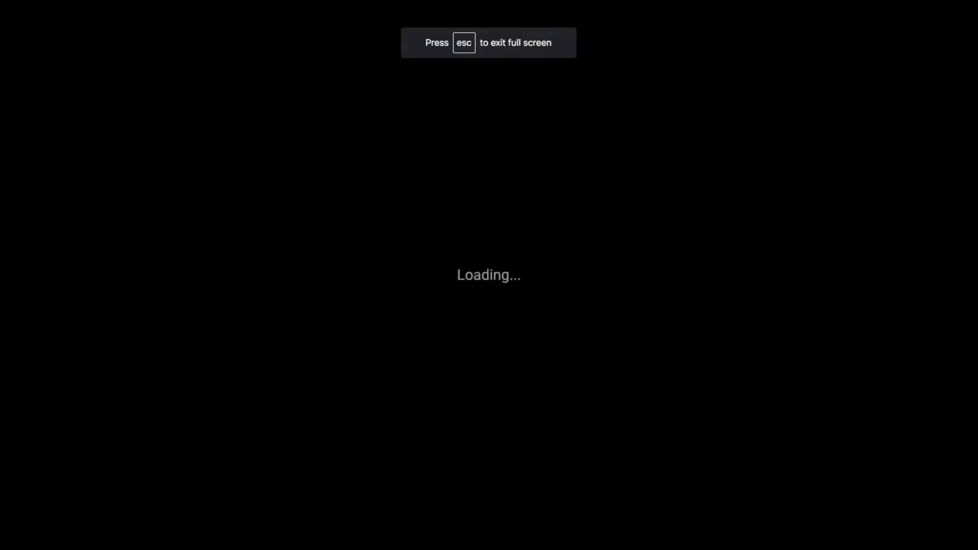